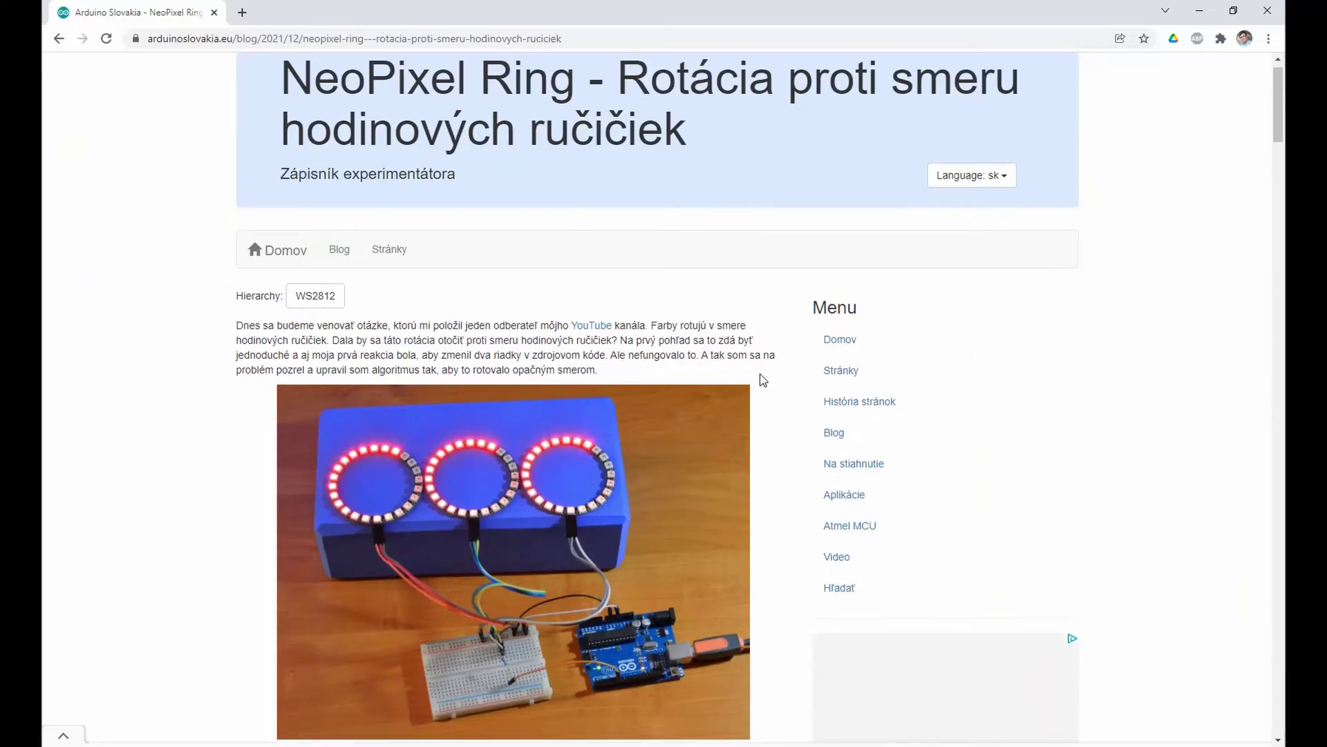
{"action": "scroll", "coordinate": [761, 380], "scroll_direction": "down", "scroll_amount": 2}
{"action": "scroll", "coordinate": [761, 380], "scroll_direction": "down", "scroll_amount": 3}
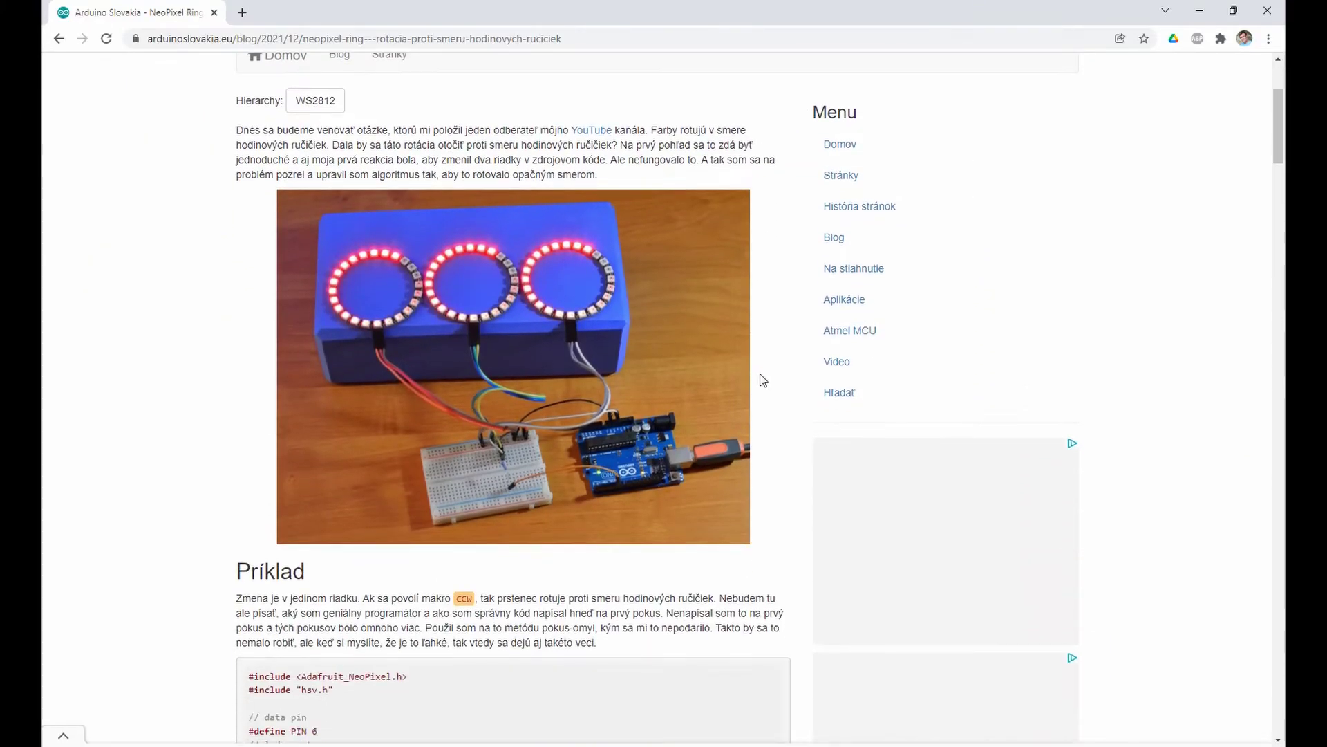
{"action": "scroll", "coordinate": [761, 379], "scroll_direction": "down", "scroll_amount": 3}
{"action": "scroll", "coordinate": [761, 380], "scroll_direction": "down", "scroll_amount": 2}
{"action": "scroll", "coordinate": [761, 381], "scroll_direction": "down", "scroll_amount": 2}
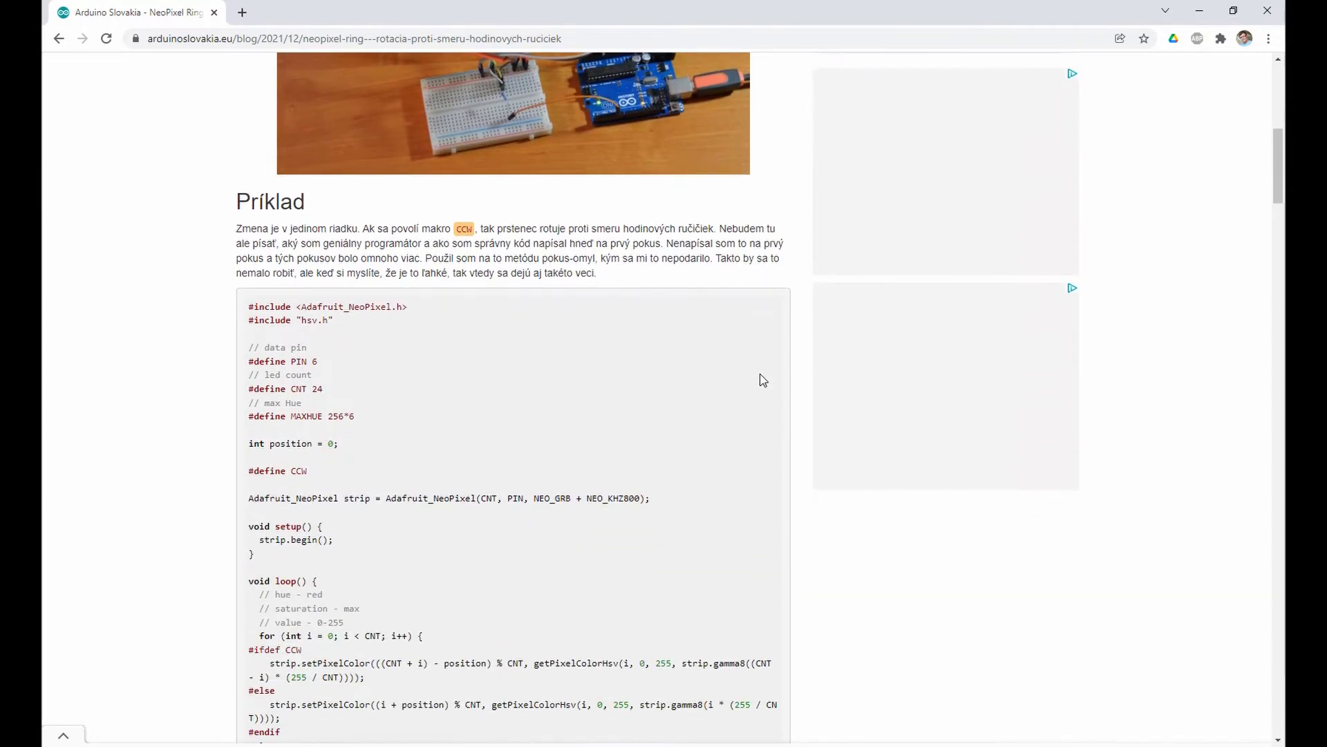
{"action": "scroll", "coordinate": [760, 379], "scroll_direction": "down", "scroll_amount": 2}
{"action": "scroll", "coordinate": [760, 381], "scroll_direction": "down", "scroll_amount": 2}
{"action": "scroll", "coordinate": [761, 380], "scroll_direction": "down", "scroll_amount": 1}
{"action": "scroll", "coordinate": [761, 380], "scroll_direction": "down", "scroll_amount": 2}
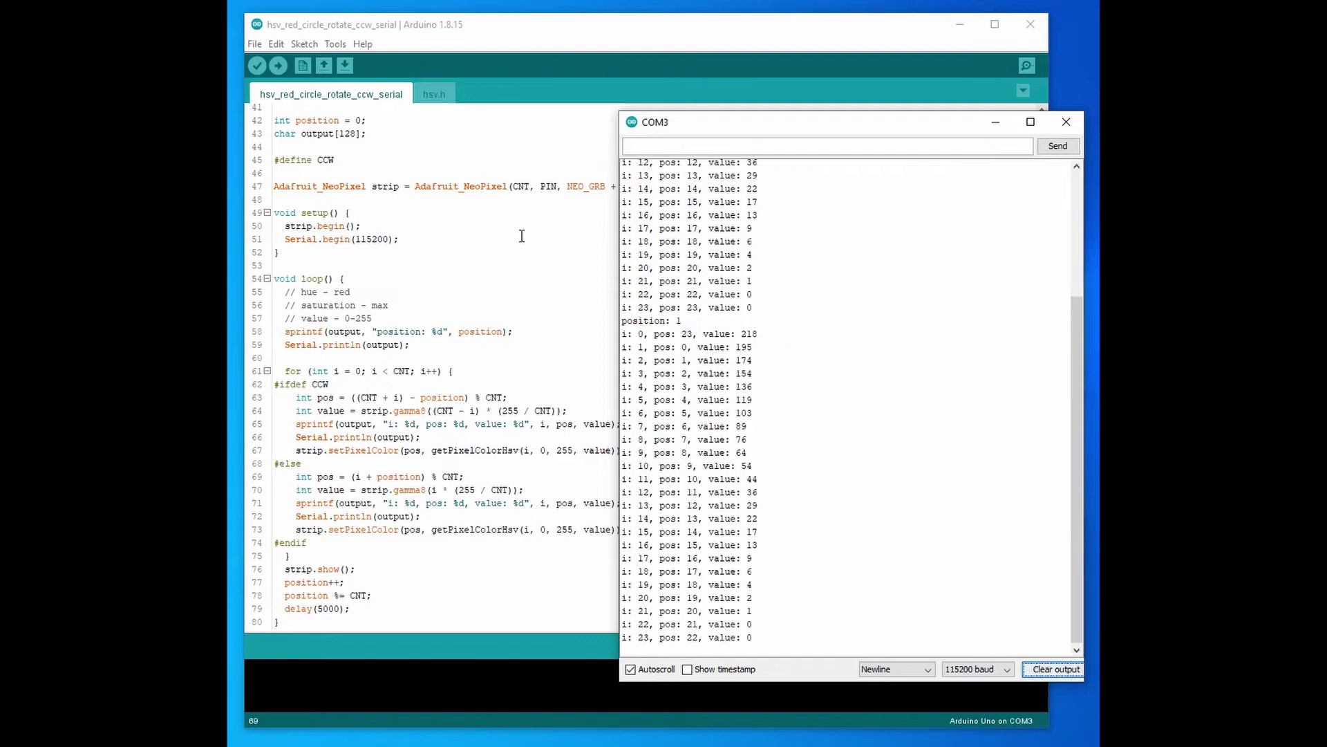
{"action": "left_click_drag", "start_coordinate": [1079, 540], "coordinate": [1076, 235]}
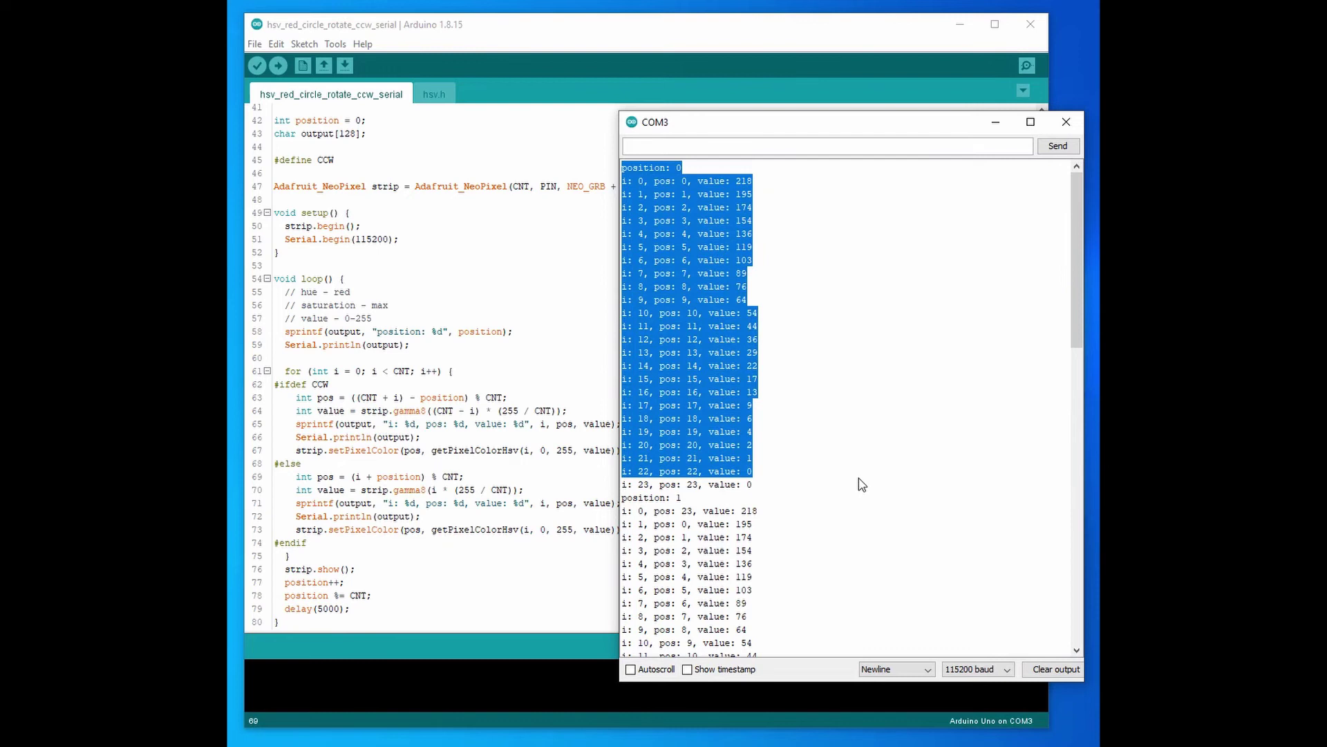
Step: Turn off Serial Monitor Autoscroll to keep the position 0 and position 1 output in view
{"action": "left_click", "coordinate": [719, 532]}
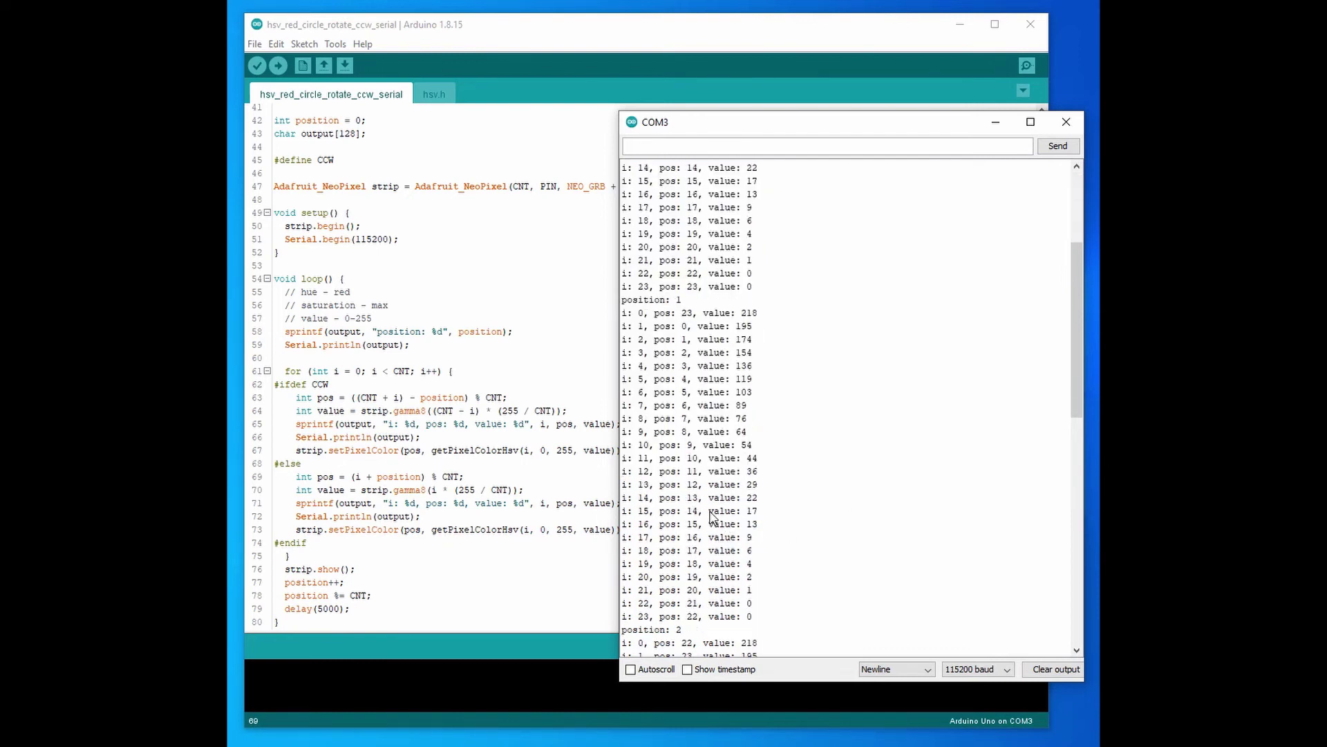